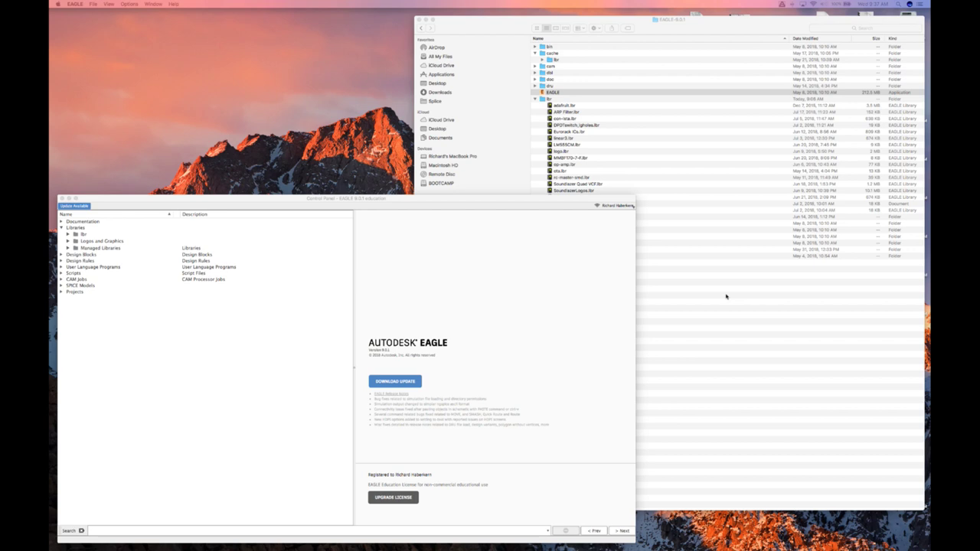
# - Bring the Finder window listing the EAGLE-9.0.1 folder in front of the Control Panel
pyautogui.click(506, 26)
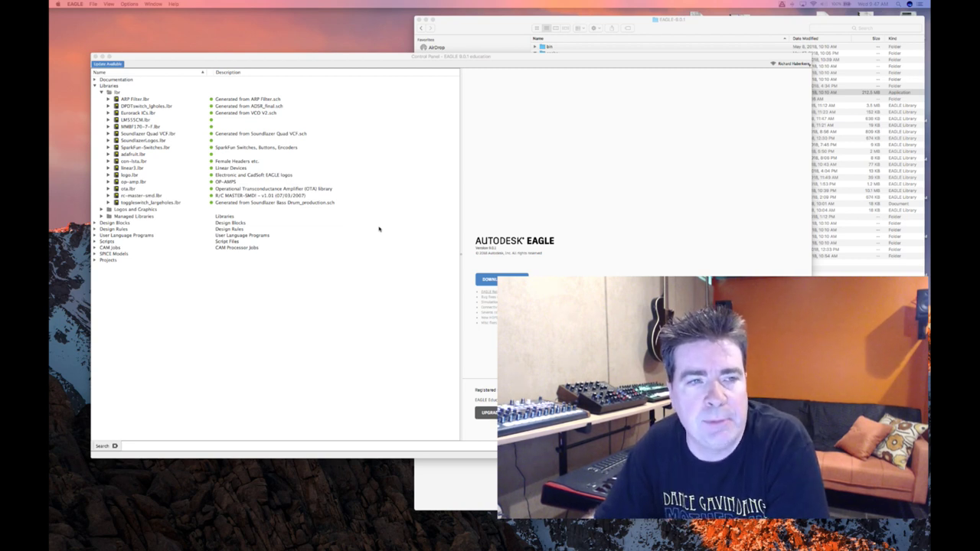
# - Return the EAGLE Control Panel to the front, showing the lbr folder's active libraries
pyautogui.click(379, 228)
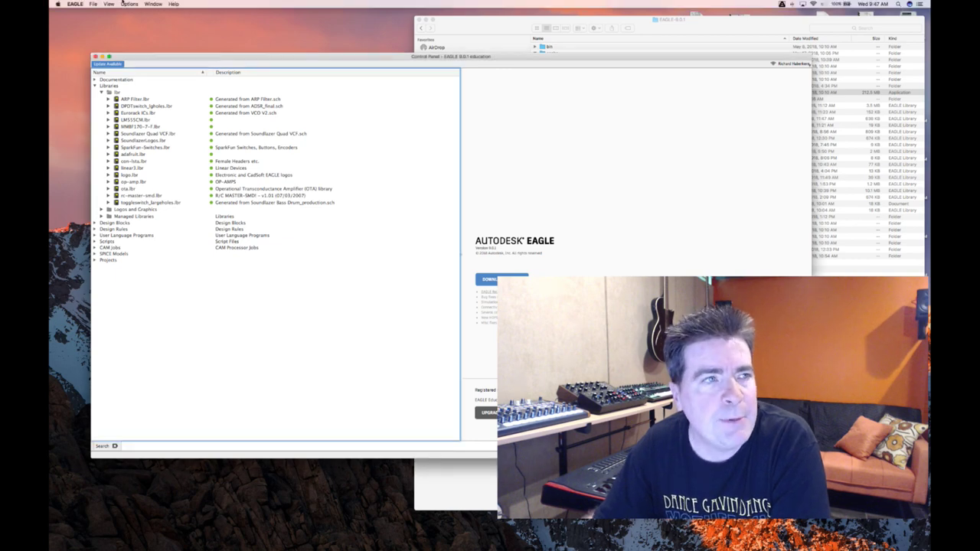
# - Create a blank schematic via File > New > Schematic and open the Add Part dialog
pyautogui.click(93, 5)
pyautogui.moveTo(95, 11)
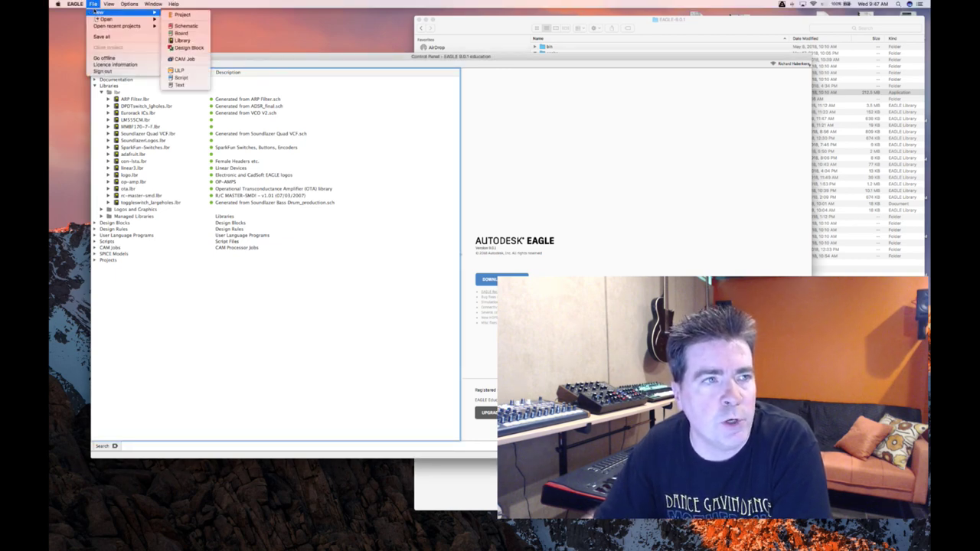
pyautogui.click(183, 26)
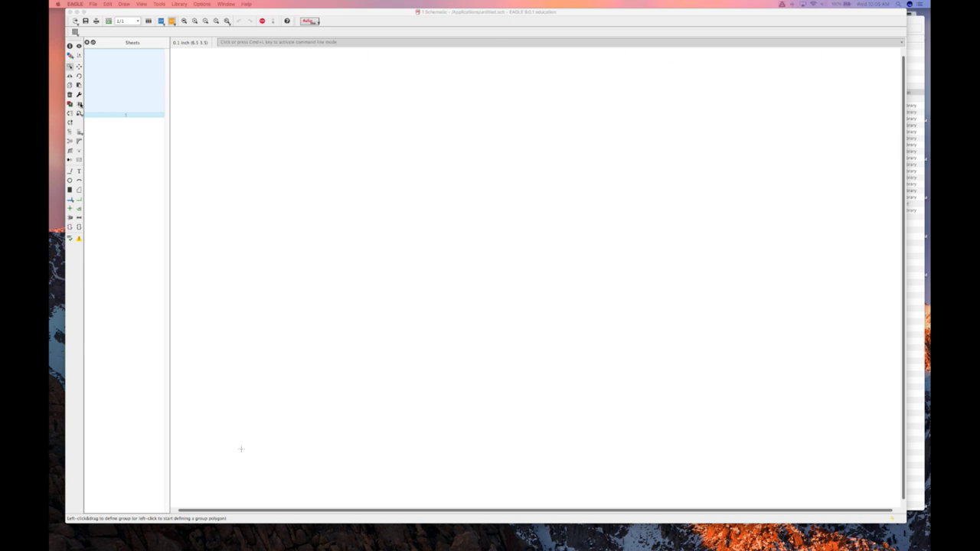
pyautogui.click(79, 104)
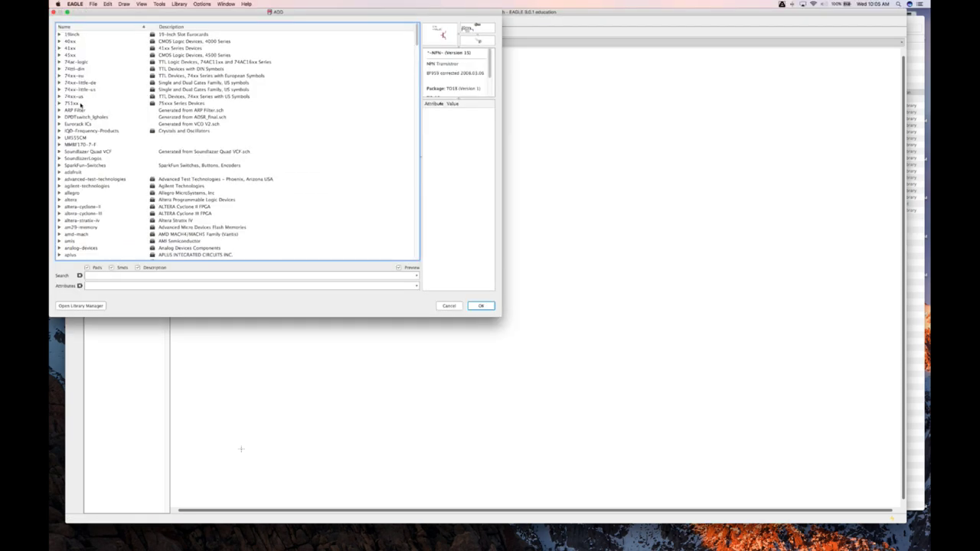
# - Enlarge the ADD dialog and expand the transistor-npn library
pyautogui.moveTo(499, 318); pyautogui.dragTo(659, 398)
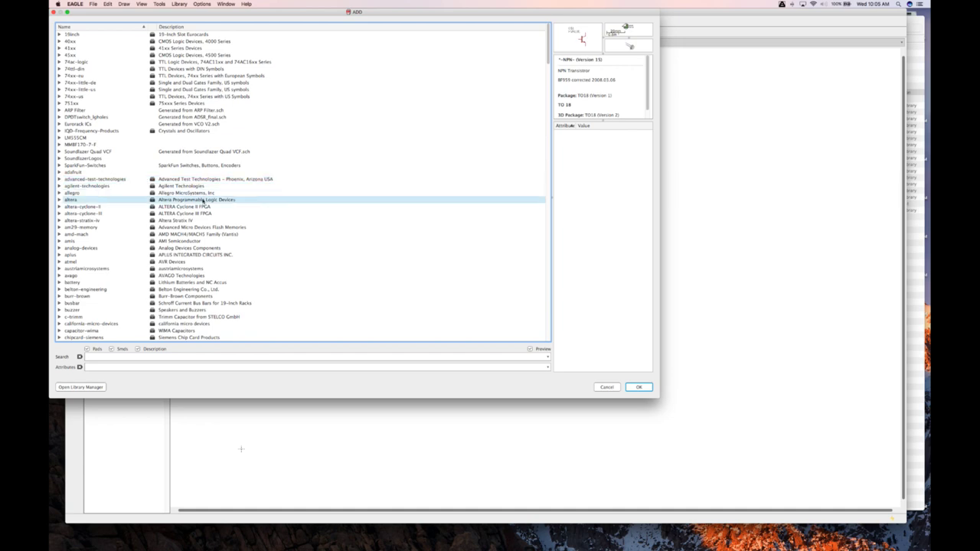
pyautogui.scroll(-15, 229, 222)
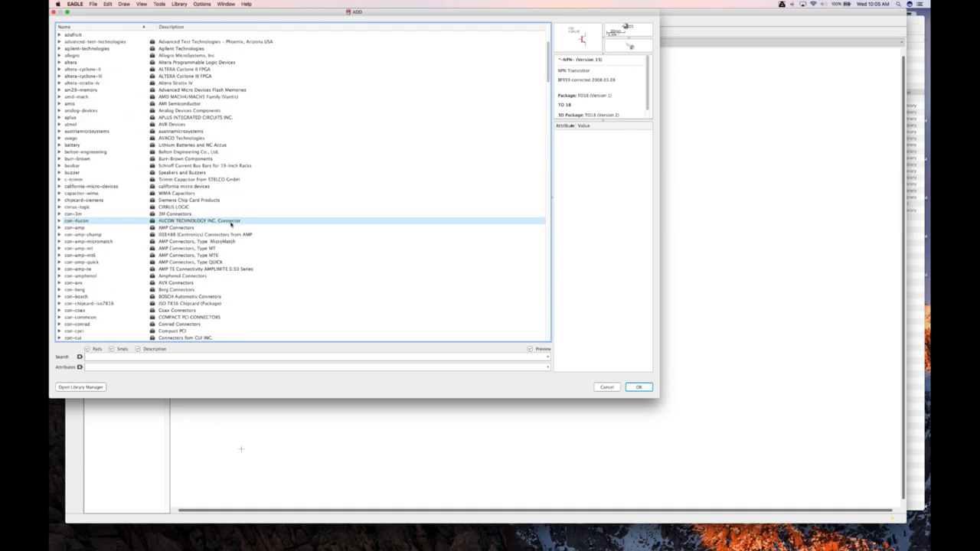
pyautogui.scroll(-15, 230, 224)
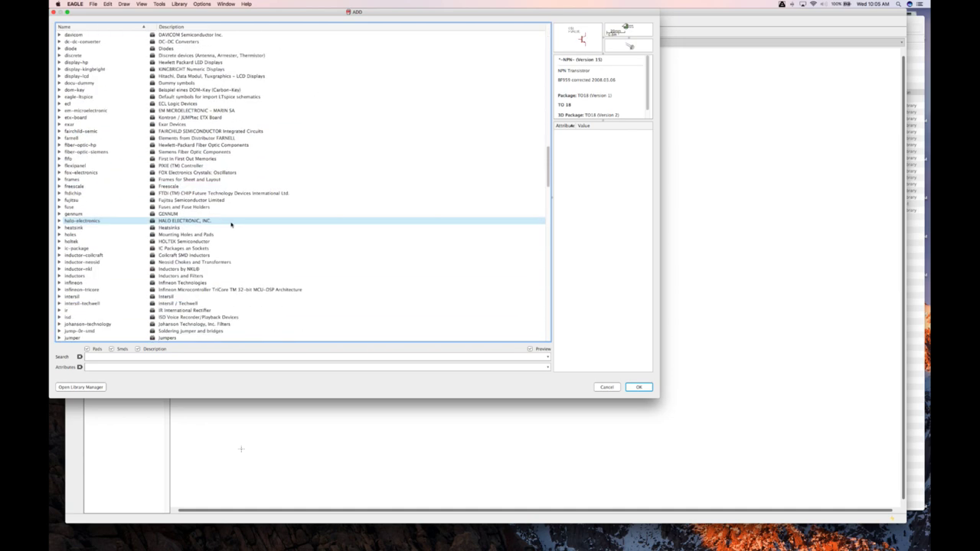
pyautogui.scroll(-15, 231, 223)
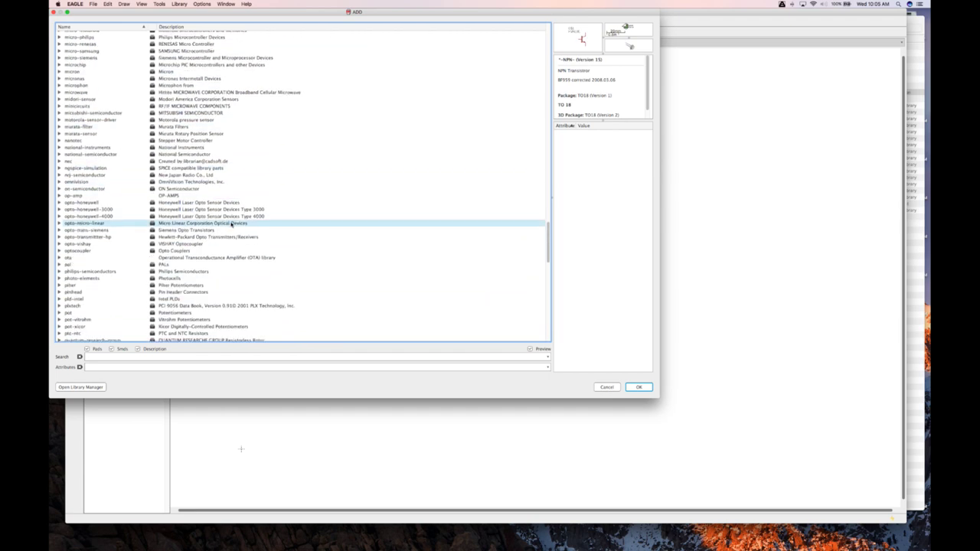
pyautogui.scroll(-11, 230, 223)
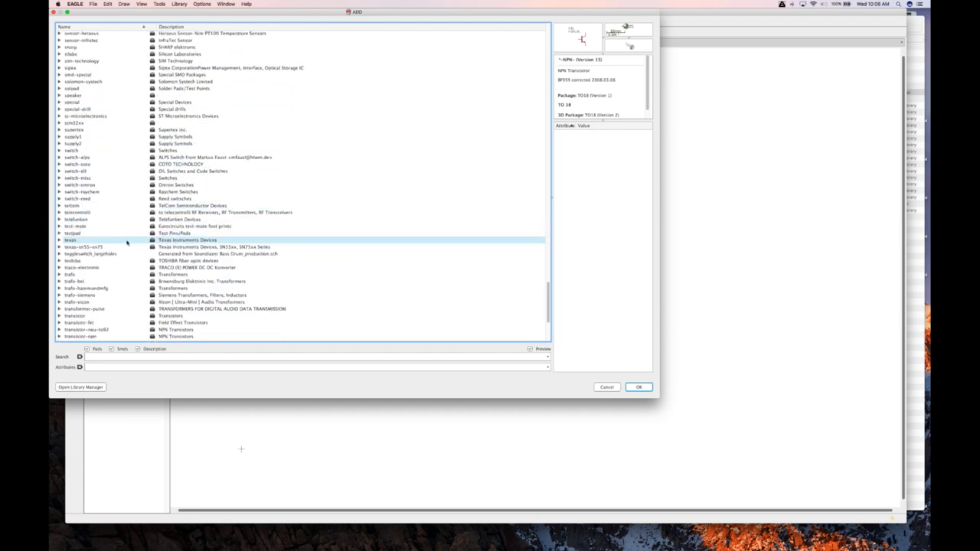
pyautogui.scroll(-5, 123, 243)
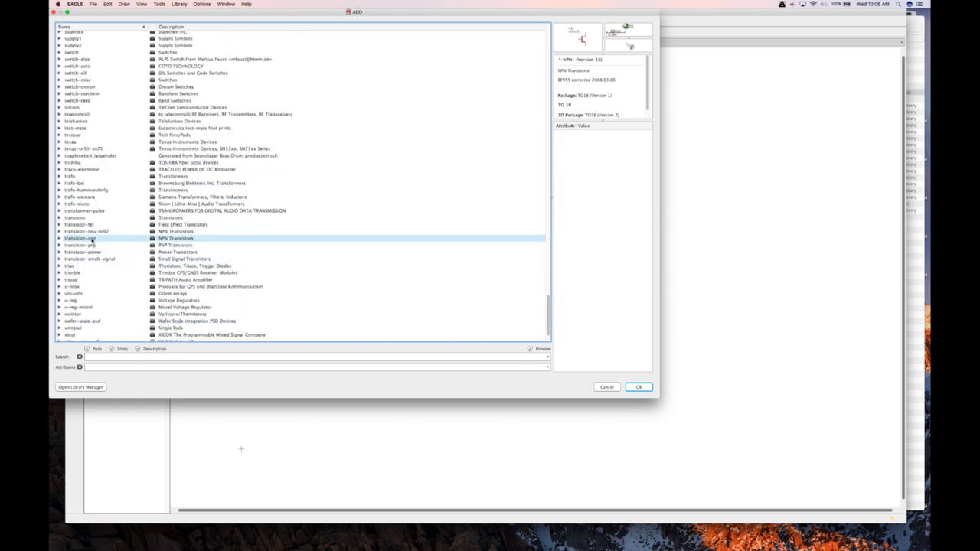
pyautogui.click(59, 239)
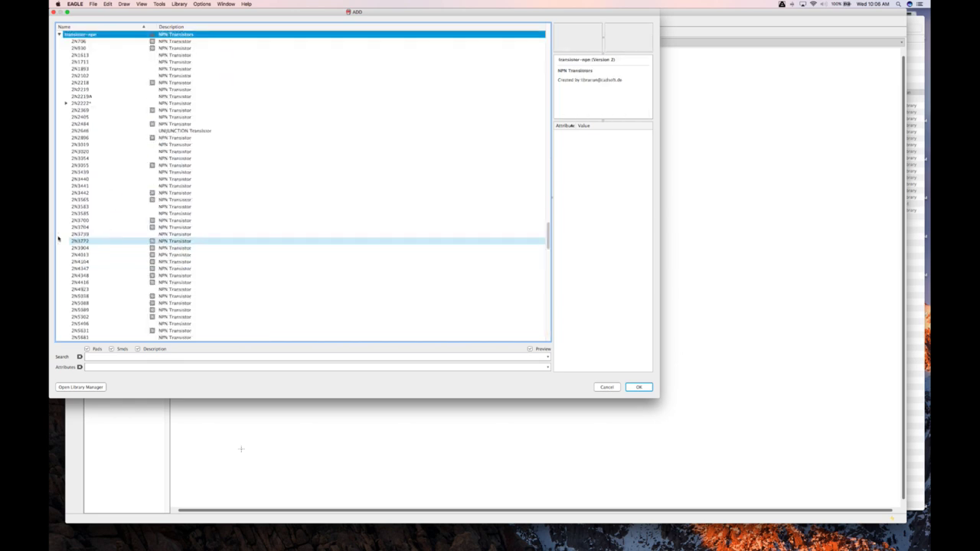
# - Select the plain 2N2222 (TO18) variant under 2N2222* and confirm it for placement
pyautogui.click(77, 103)
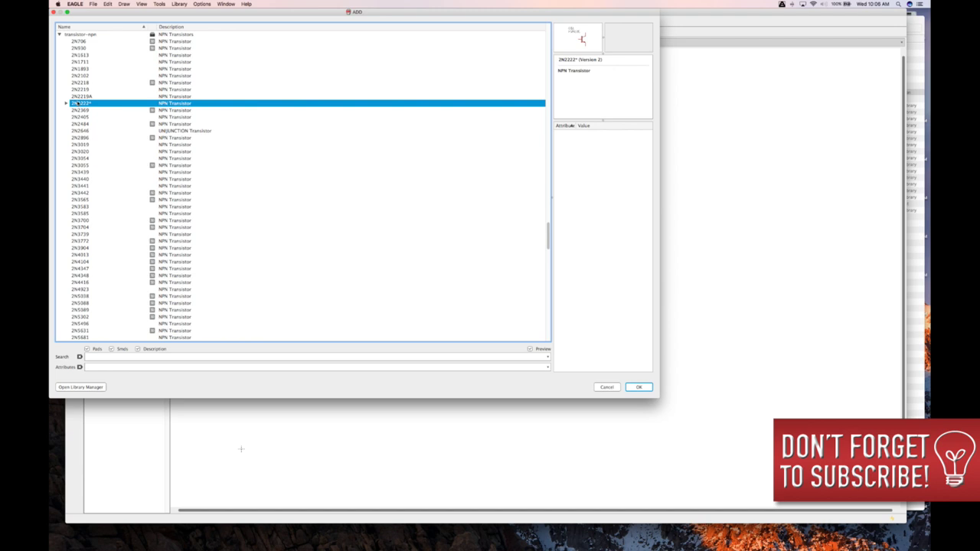
pyautogui.click(66, 103)
pyautogui.click(89, 111)
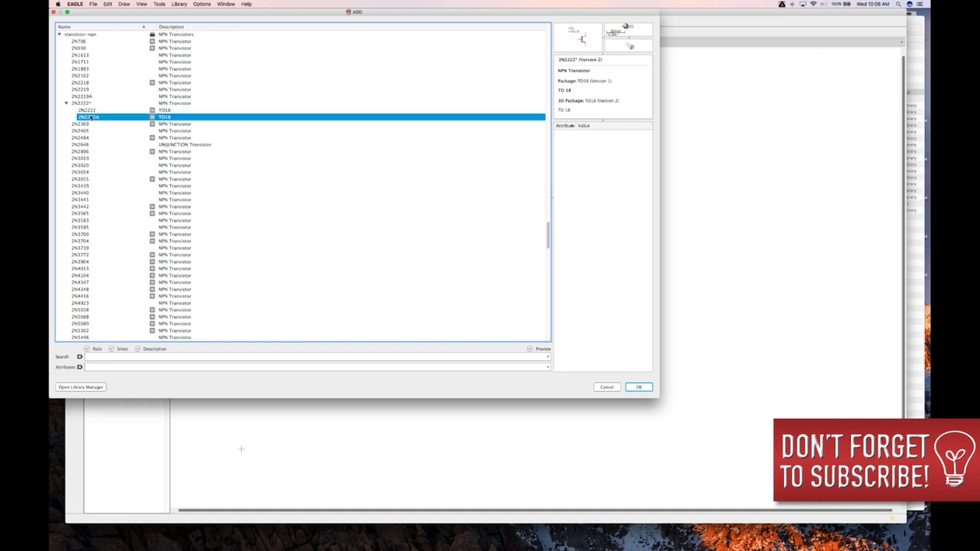
pyautogui.click(89, 116)
pyautogui.click(92, 111)
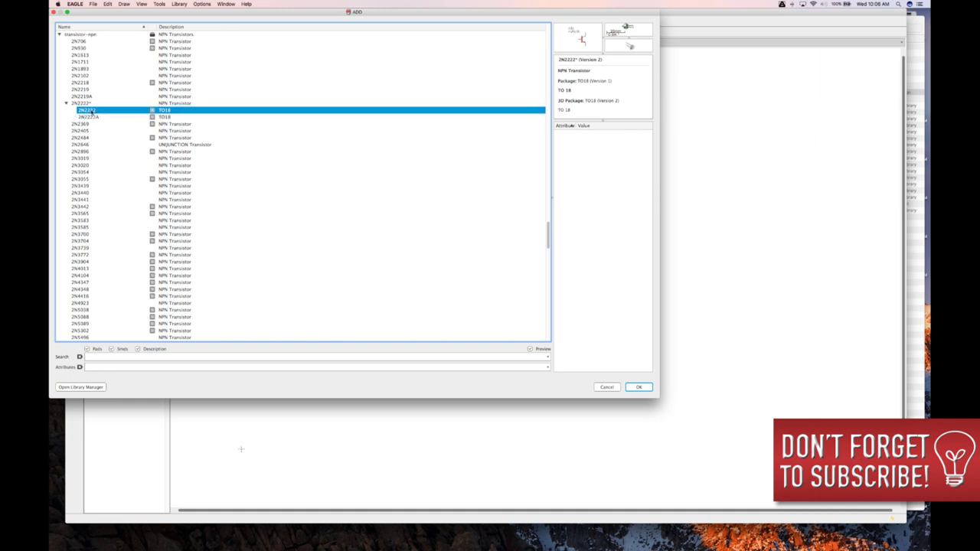
pyautogui.click(638, 386)
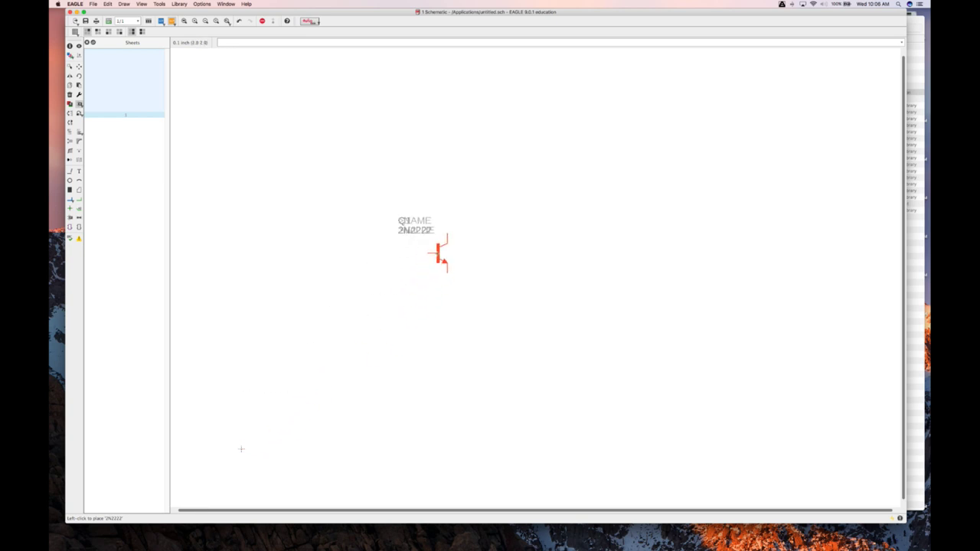
# - Place 2N2222 transistor Q1, then Q2 to its right, and exit placement back to the part list
pyautogui.click(438, 253)
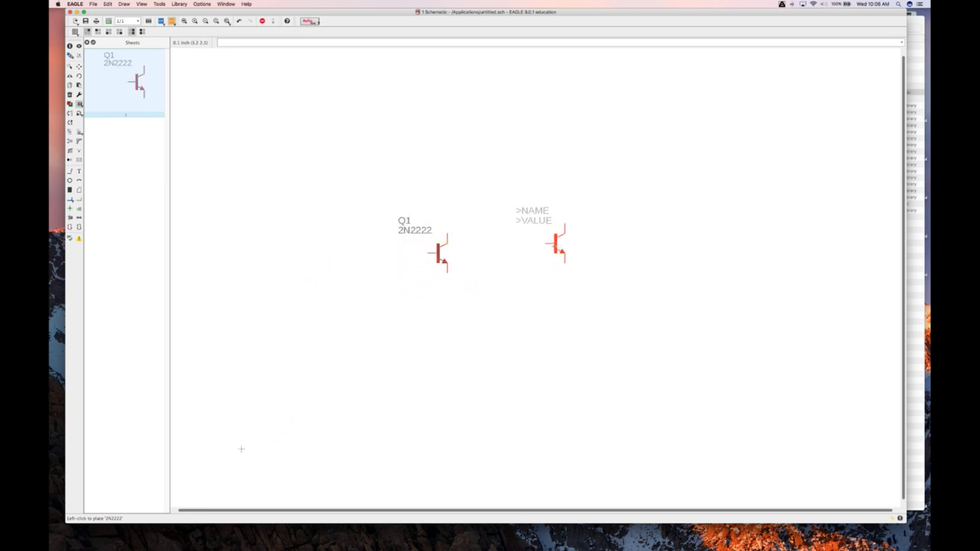
pyautogui.click(536, 283)
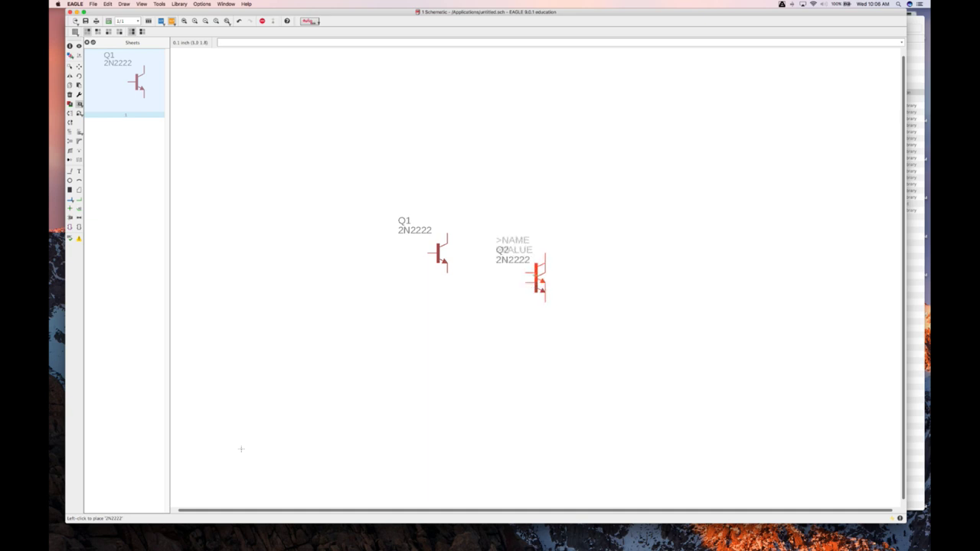
pyautogui.press('Escape')
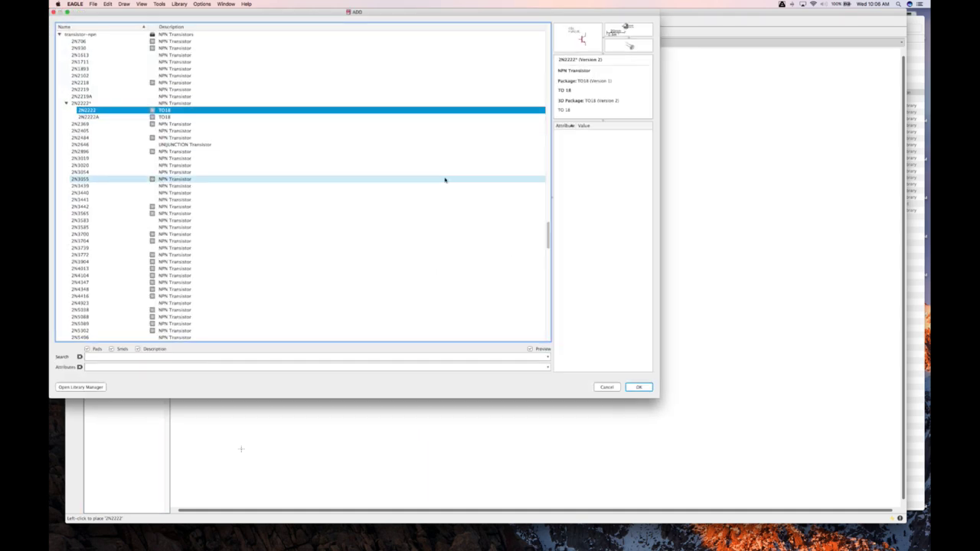
# - Collapse the 2N2222* entry and transistor-npn library, then scroll back up the list
pyautogui.click(609, 386)
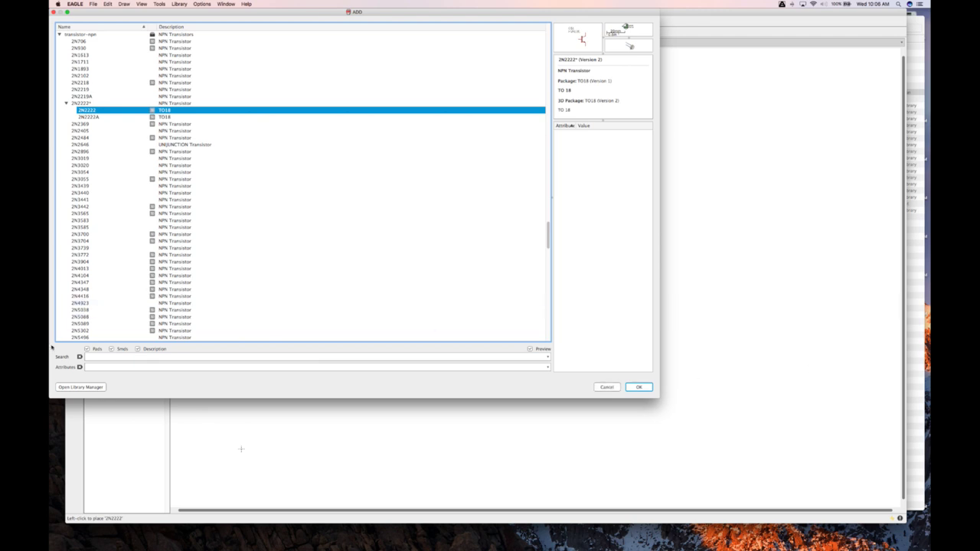
pyautogui.click(65, 102)
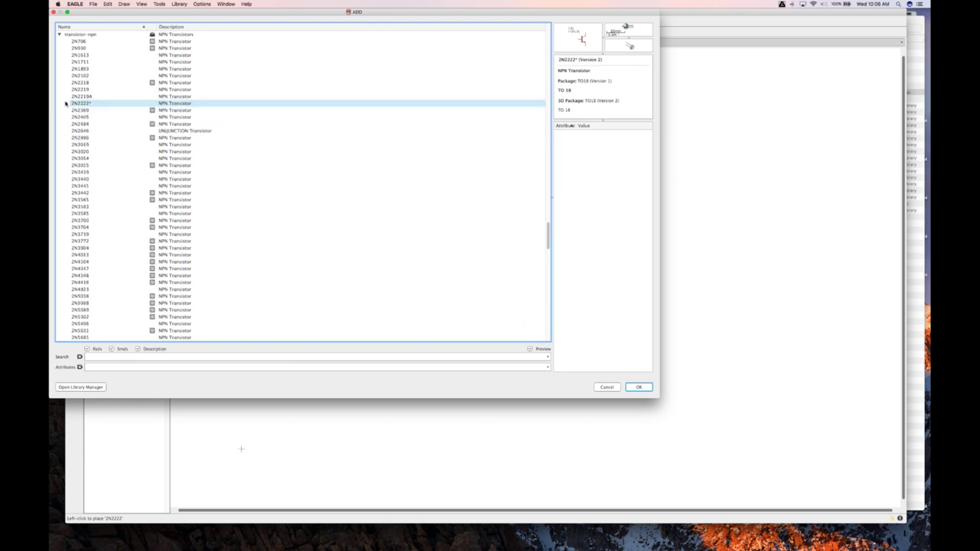
pyautogui.click(60, 34)
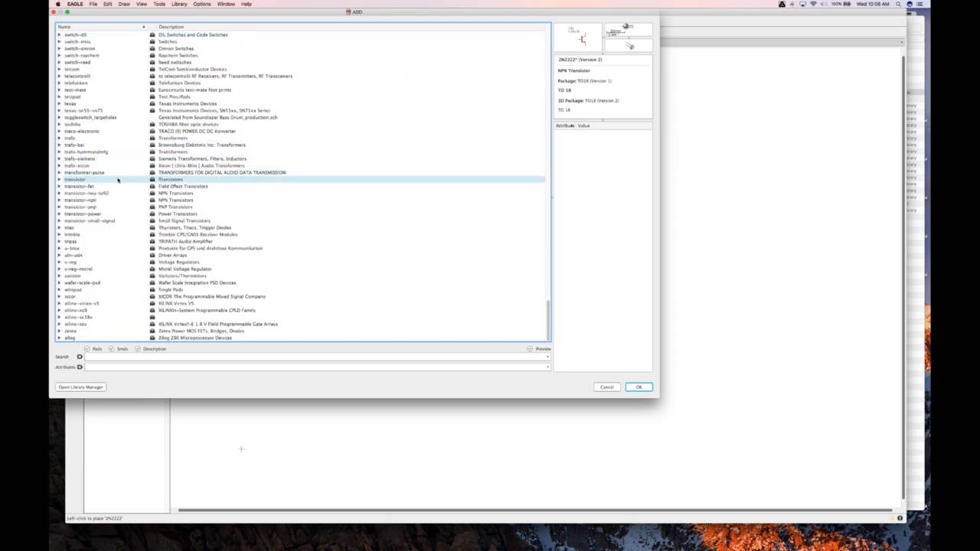
pyautogui.scroll(3, 117, 174)
pyautogui.scroll(5, 117, 174)
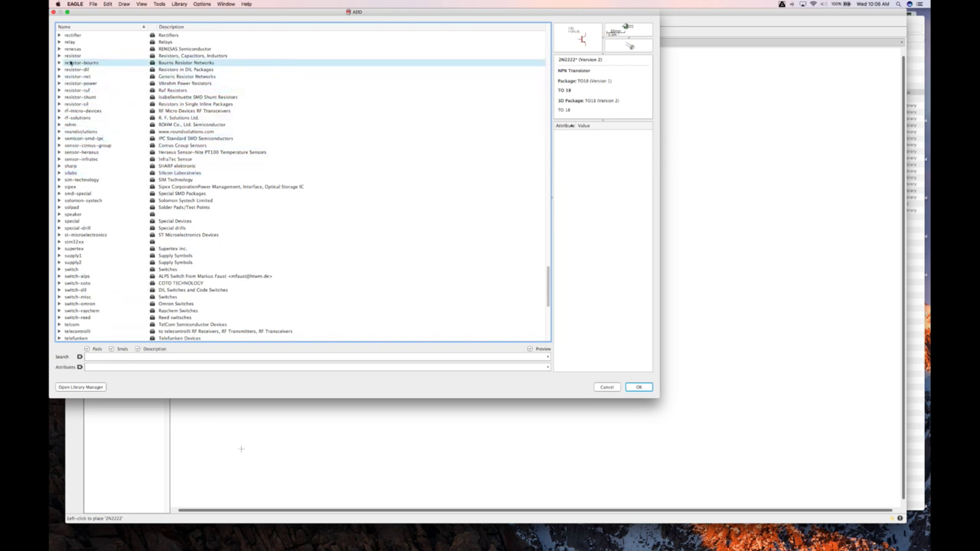
pyautogui.scroll(2, 68, 69)
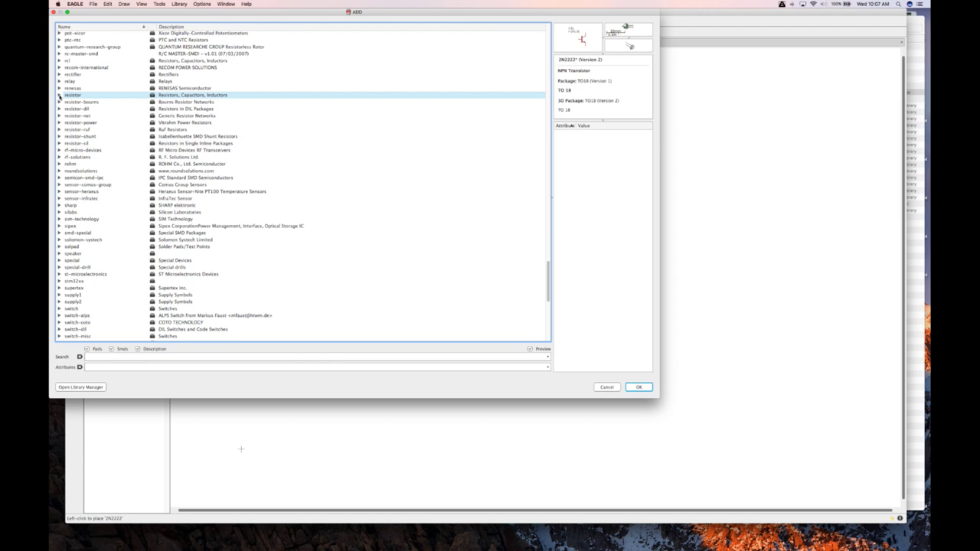
# - Browse the resistor > R-US_ packages such as R-US_MELF0102R without adding one
pyautogui.click(59, 95)
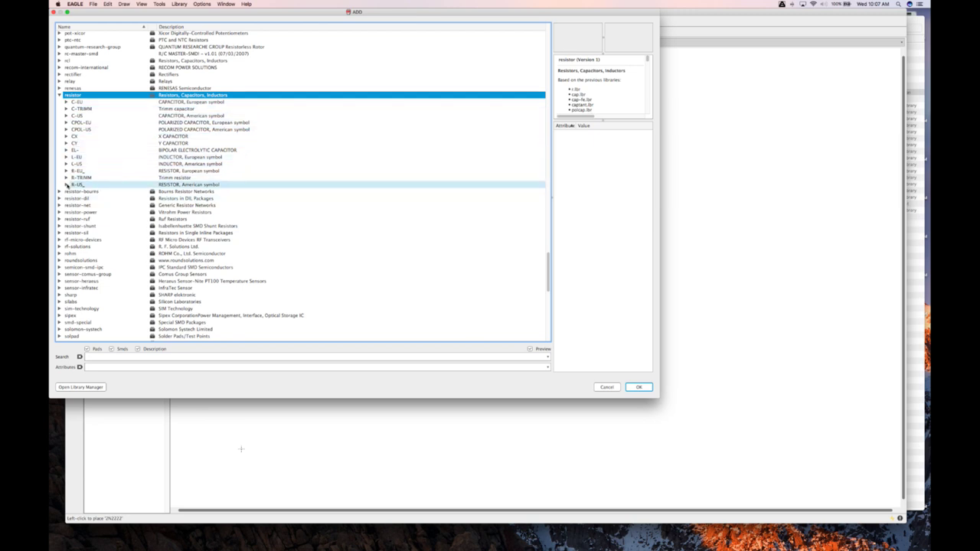
pyautogui.click(66, 184)
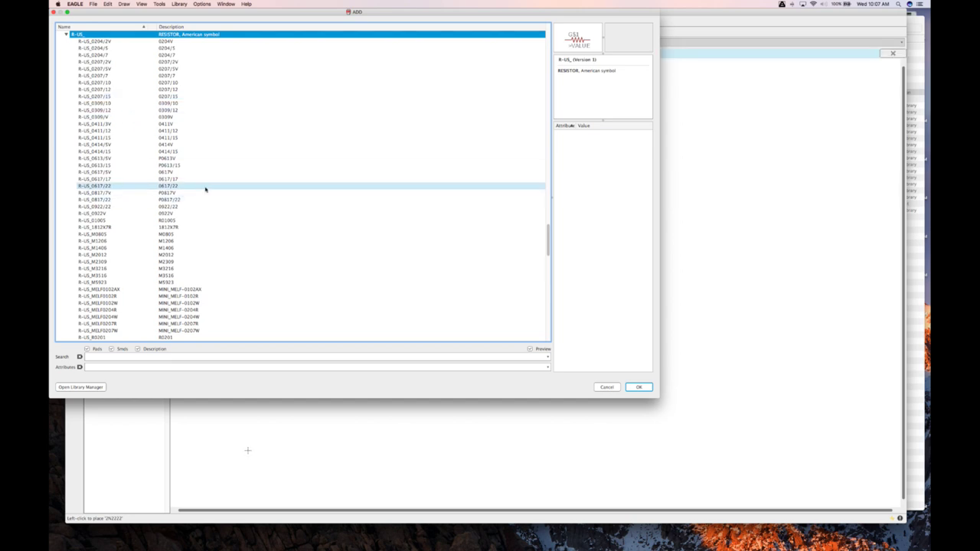
pyautogui.scroll(-5, 205, 189)
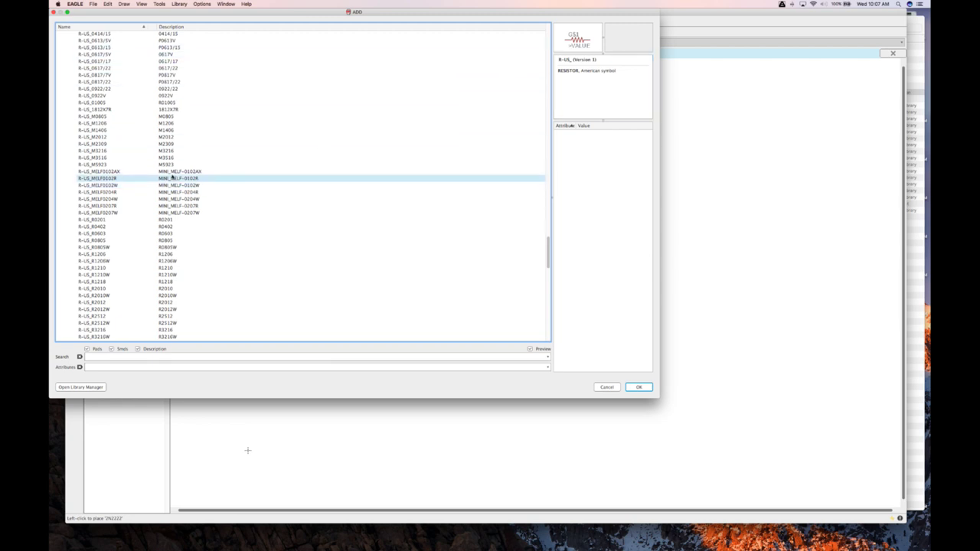
pyautogui.click(172, 177)
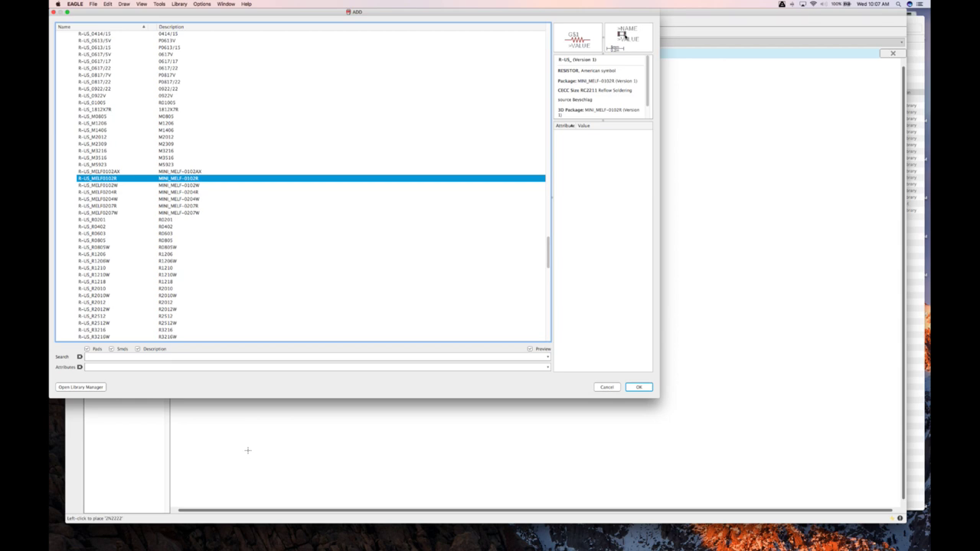
pyautogui.scroll(-10, 363, 161)
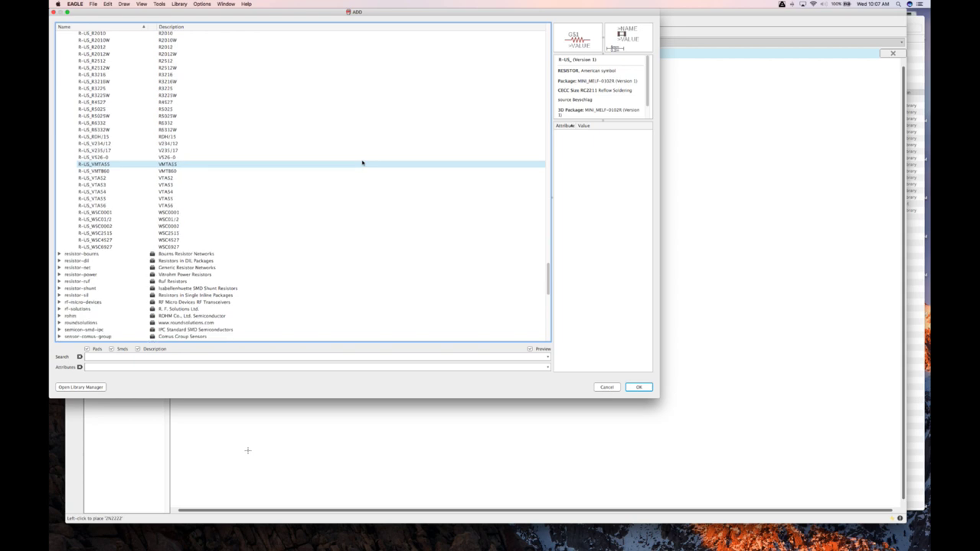
pyautogui.scroll(10, 363, 161)
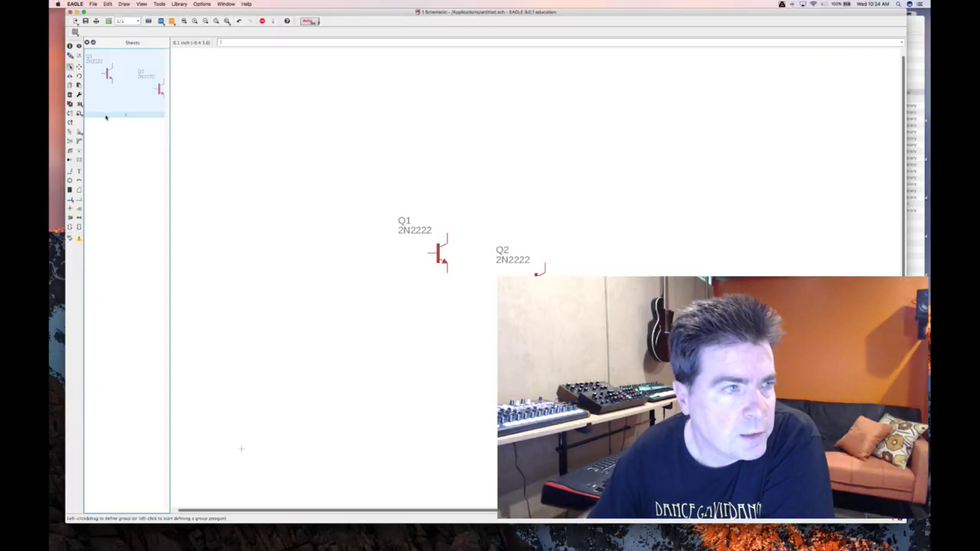
# - Add an R-US_0207/10 resistor and place it as R1 above the transistors
pyautogui.click(79, 104)
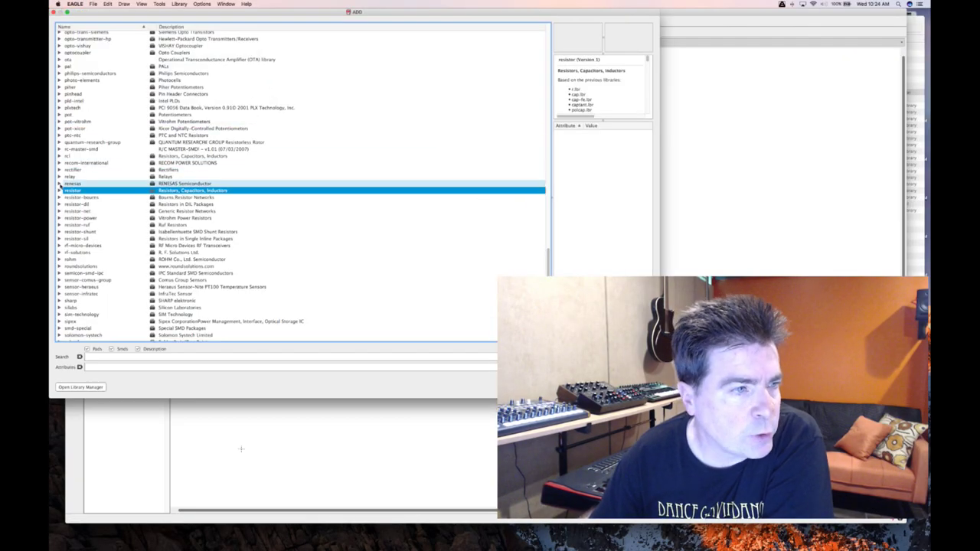
pyautogui.click(60, 190)
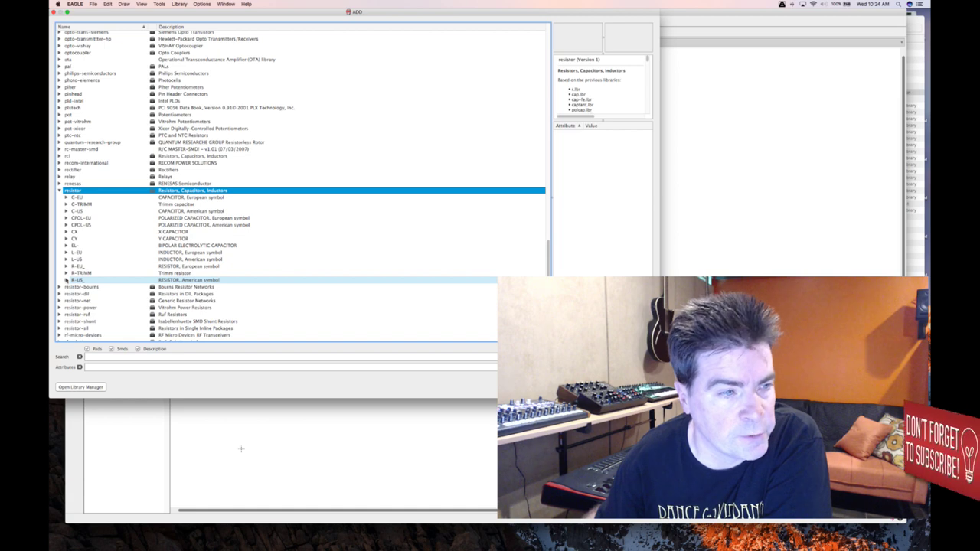
pyautogui.click(67, 280)
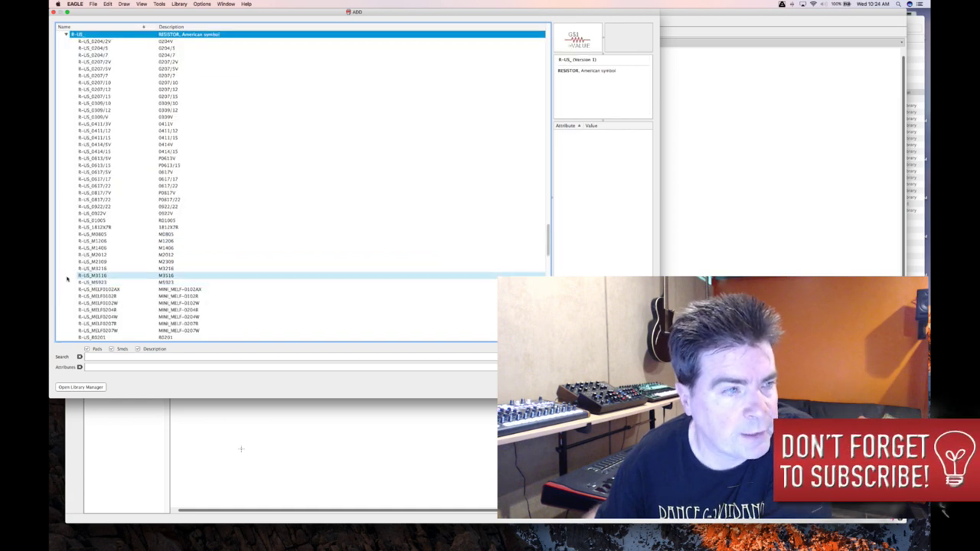
pyautogui.click(168, 83)
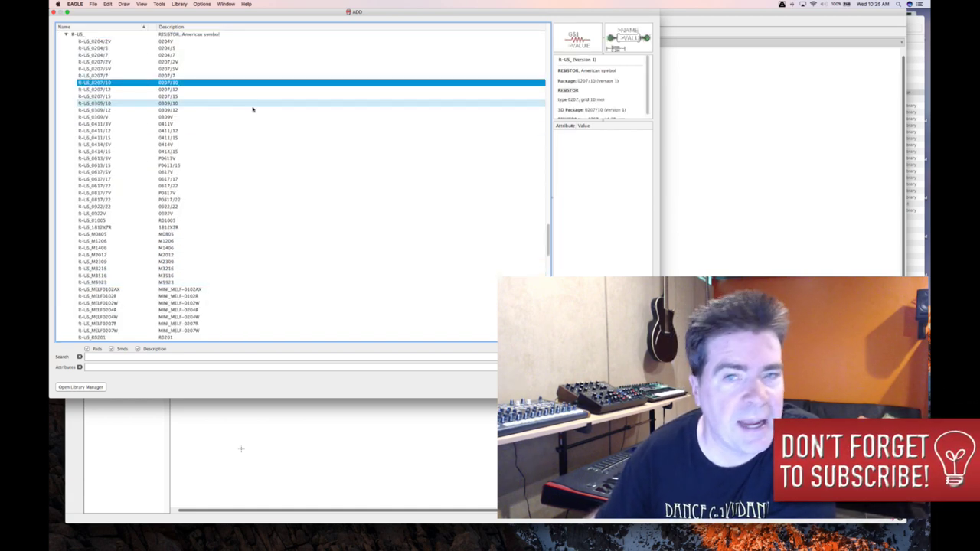
pyautogui.press('Return')
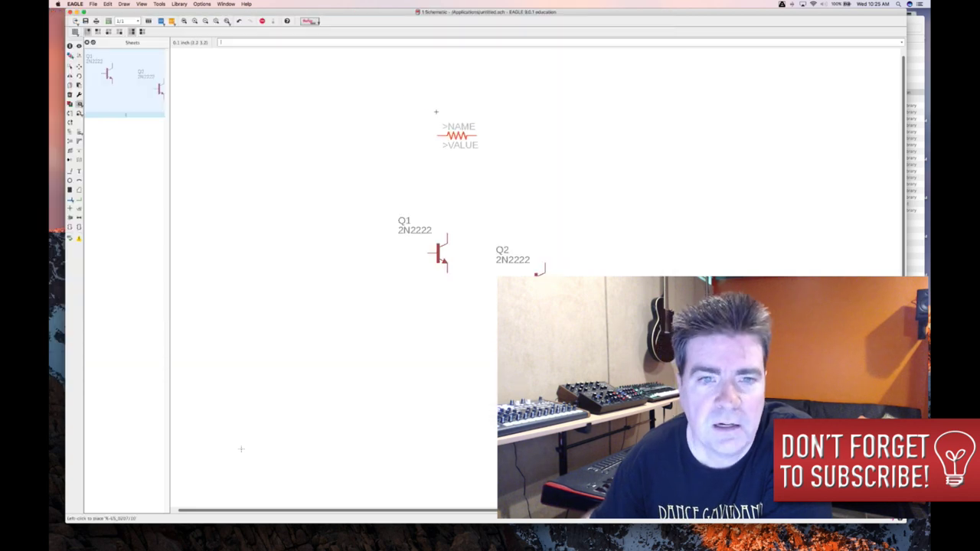
pyautogui.click(448, 115)
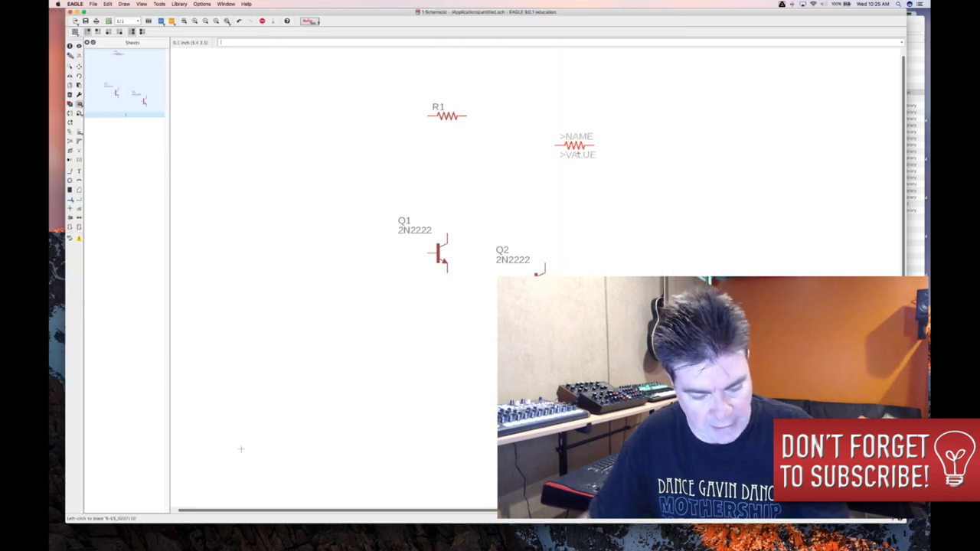
pyautogui.press('Escape')
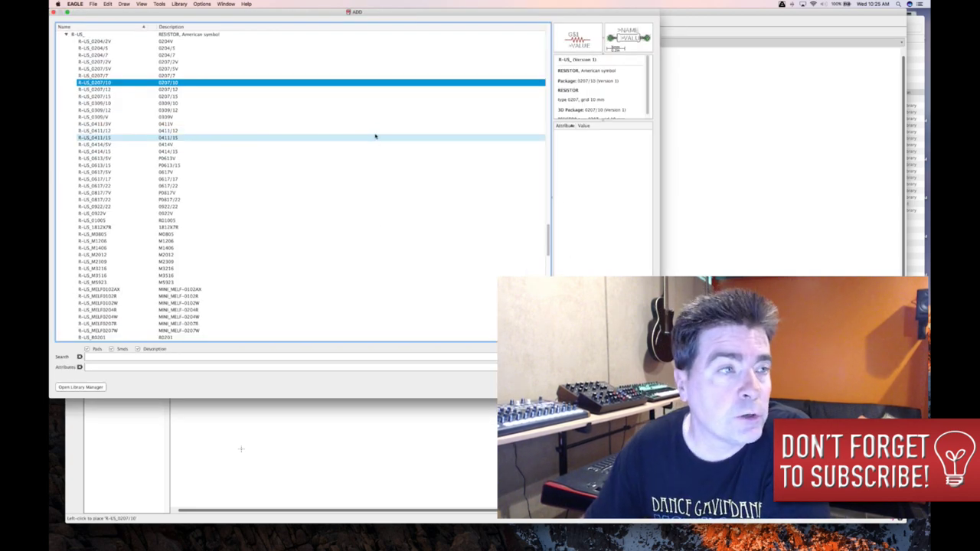
# - Pick the CPOL-USTT2D6 polarized capacitor under CPOL-US and place it as C1 below R1
pyautogui.scroll(5, 376, 135)
pyautogui.click(67, 153)
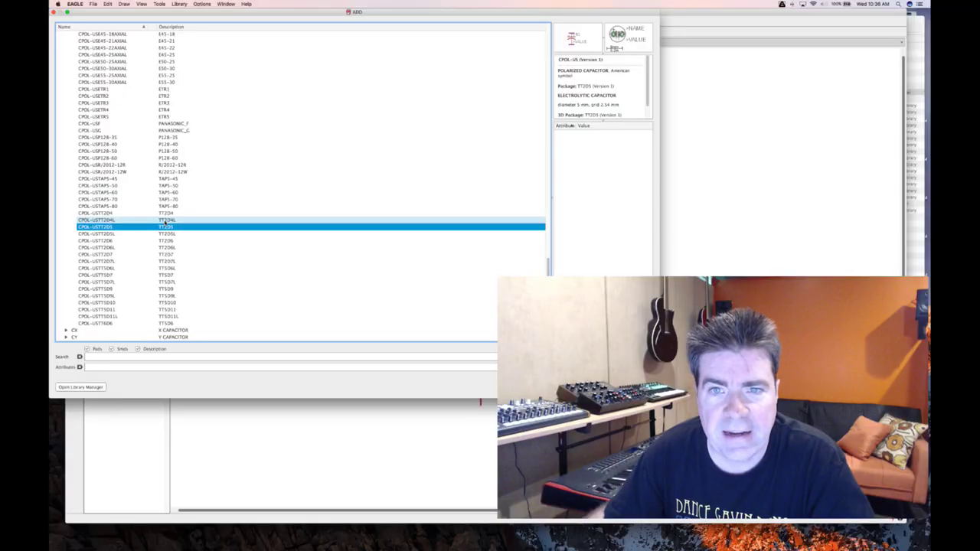
pyautogui.press('Down')
pyautogui.press('Down')
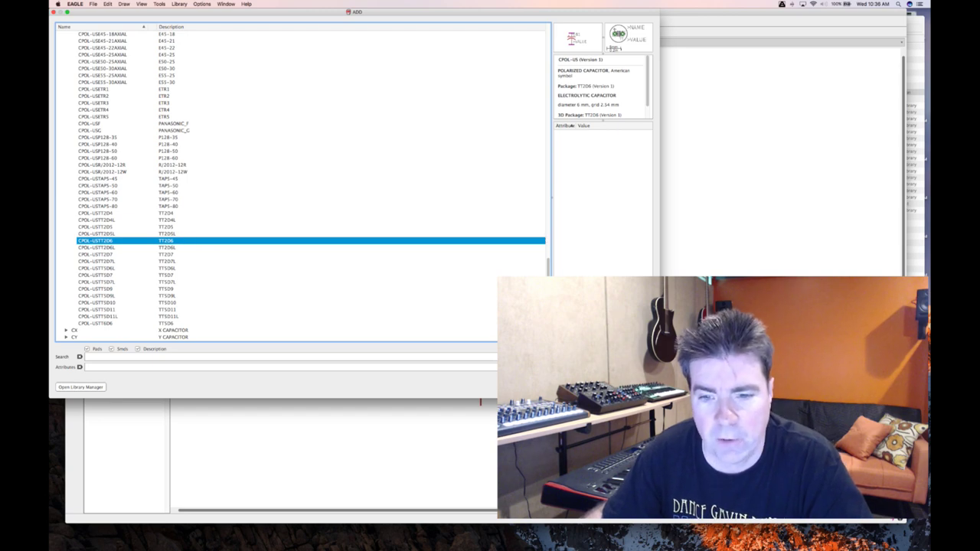
pyautogui.doubleClick(95, 240)
pyautogui.click(560, 198)
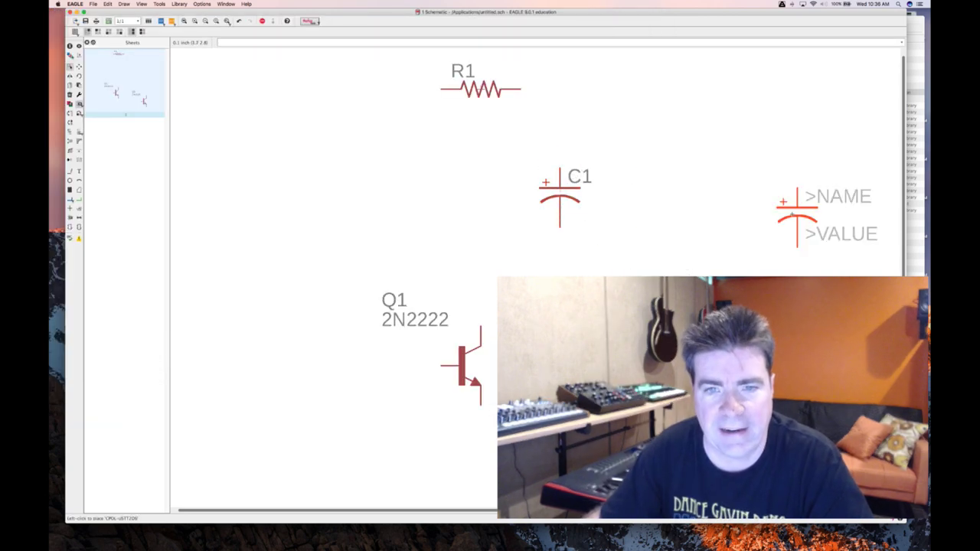
pyautogui.press('Escape')
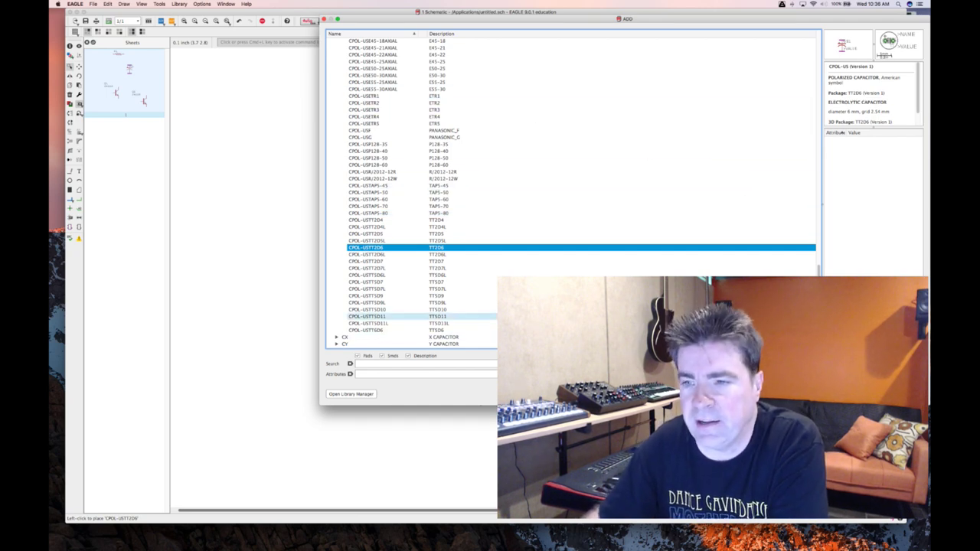
# - Collapse the resistor library and expand the adafruit library in the part list
pyautogui.moveTo(818, 270); pyautogui.dragTo(806, 219)
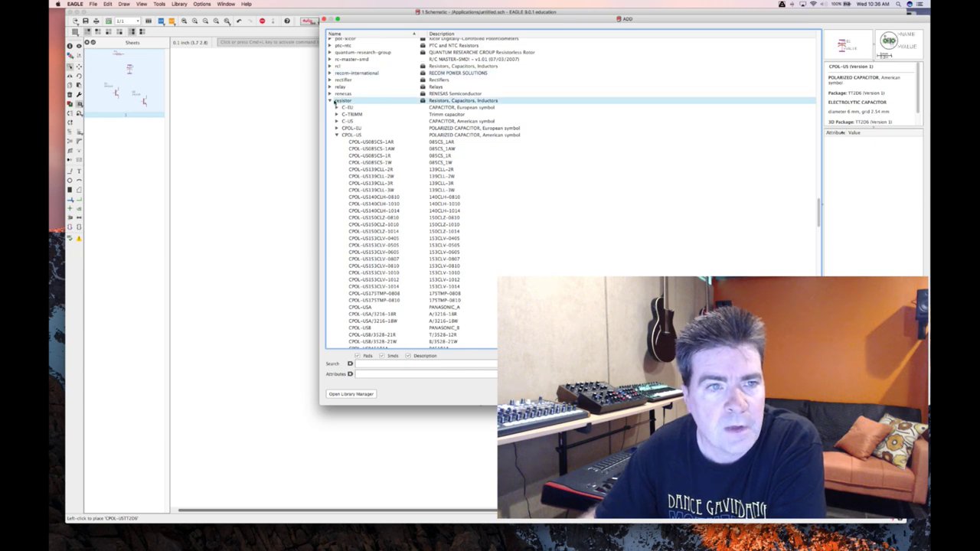
pyautogui.click(330, 100)
pyautogui.click(329, 101)
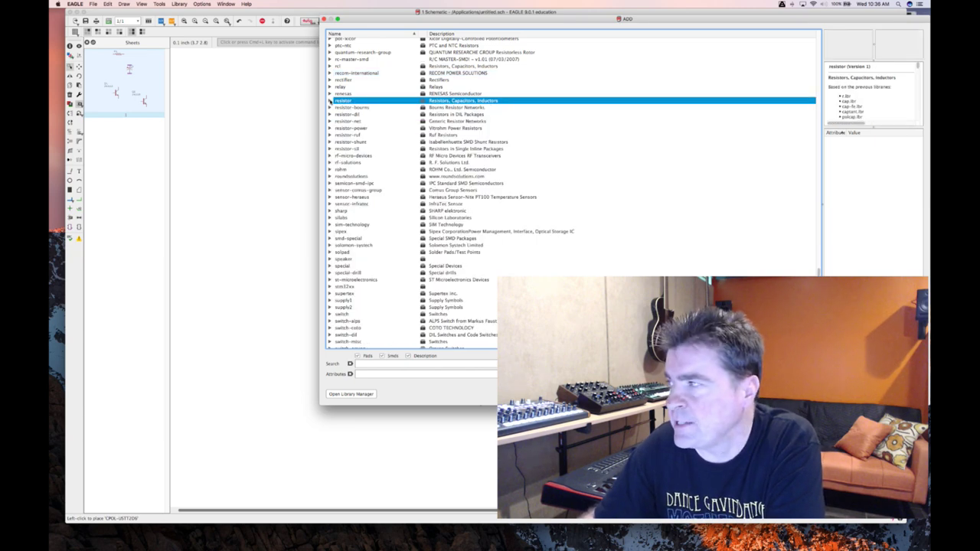
pyautogui.scroll(10, 811, 220)
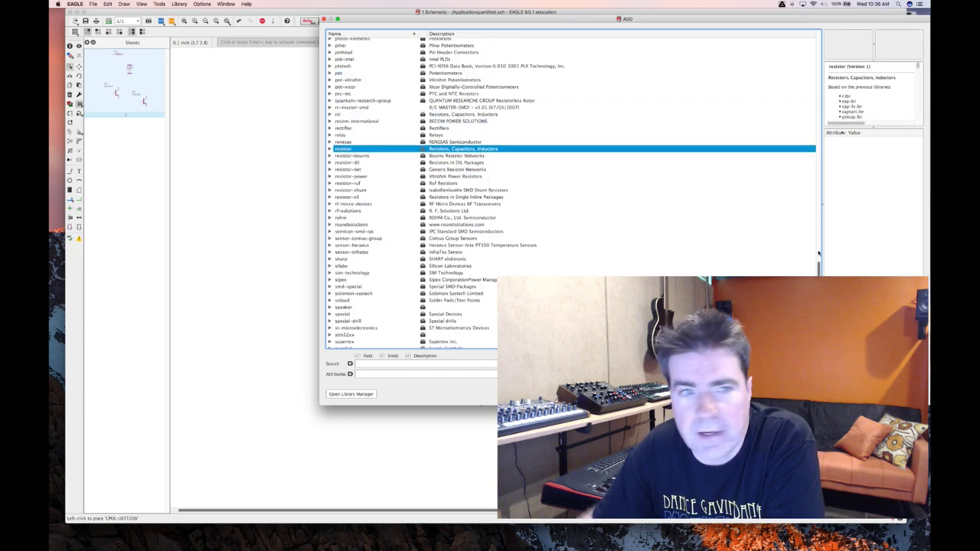
pyautogui.scroll(10, 812, 220)
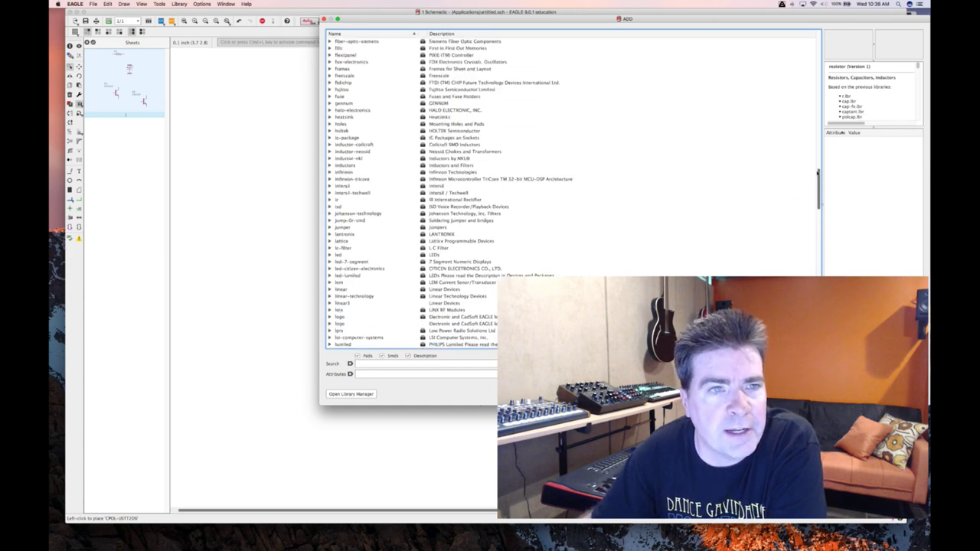
pyautogui.moveTo(818, 122); pyautogui.dragTo(817, 48)
pyautogui.click(330, 88)
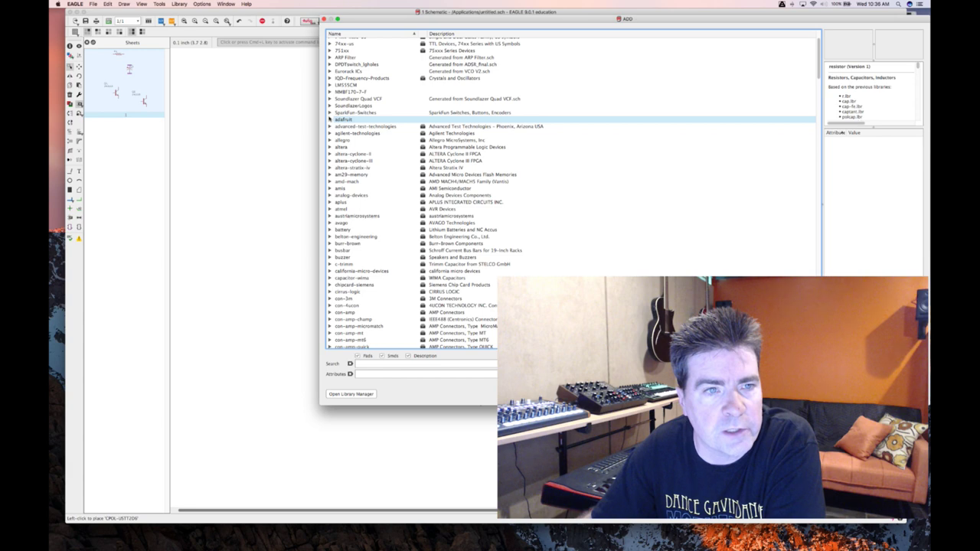
# - Choose the LED5MM variant under adafruit LED and place it as LED1 right of C1
pyautogui.scroll(-10, 423, 173)
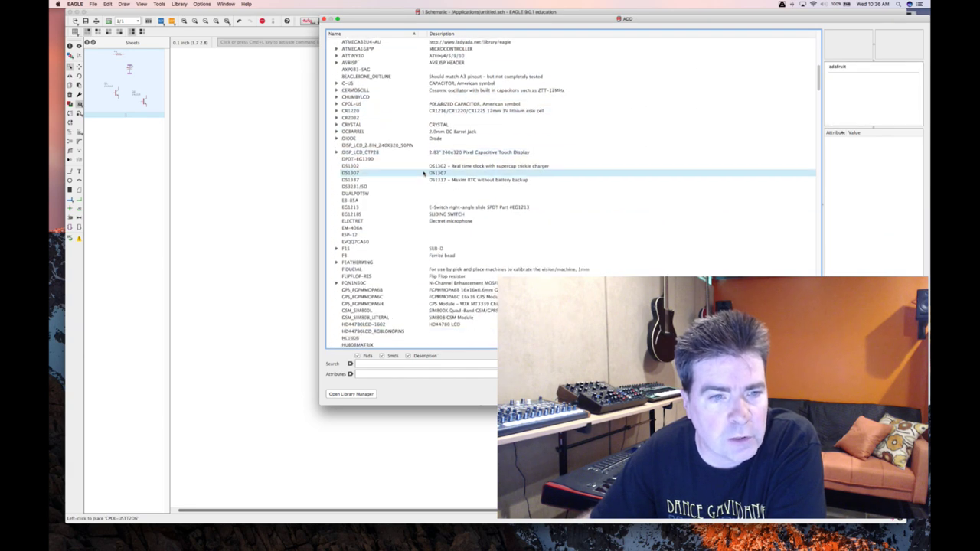
pyautogui.scroll(-10, 424, 173)
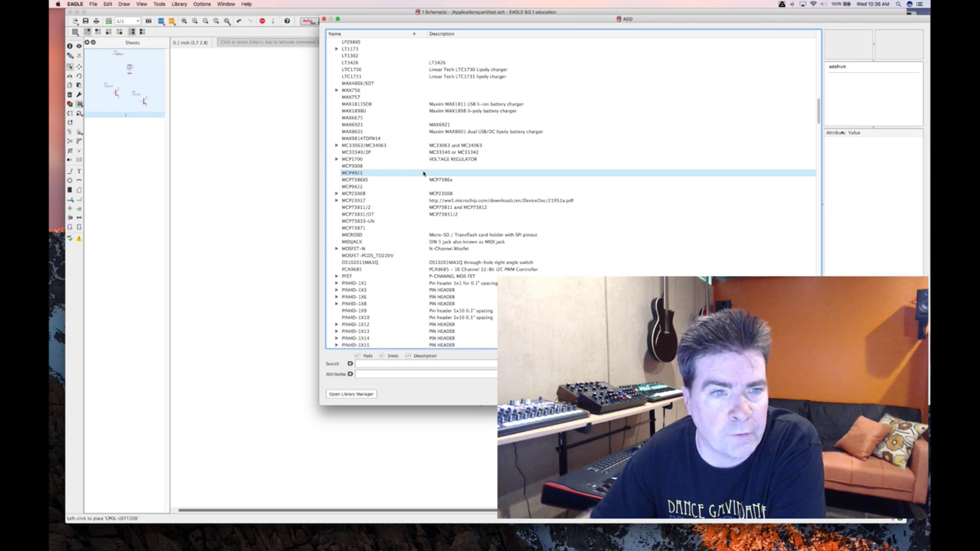
pyautogui.scroll(4, 424, 173)
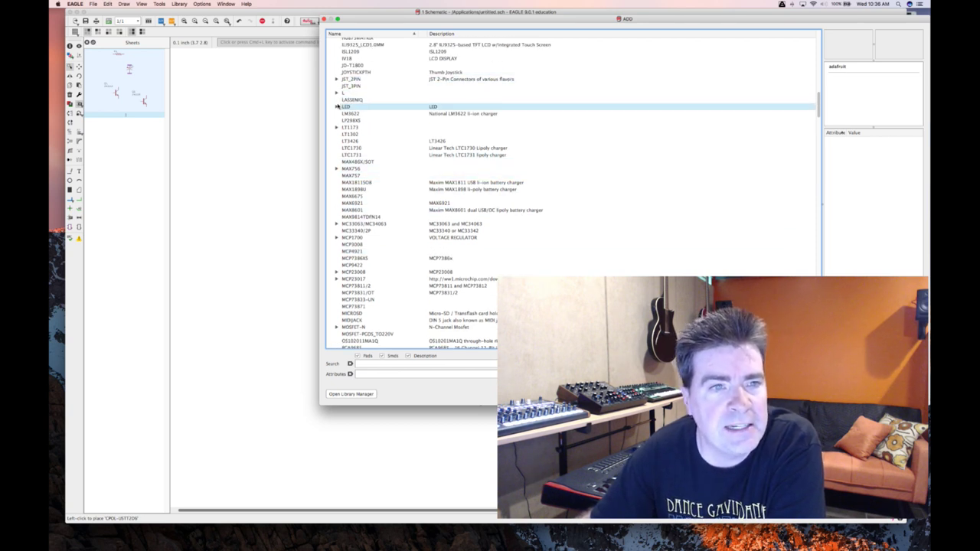
pyautogui.click(337, 107)
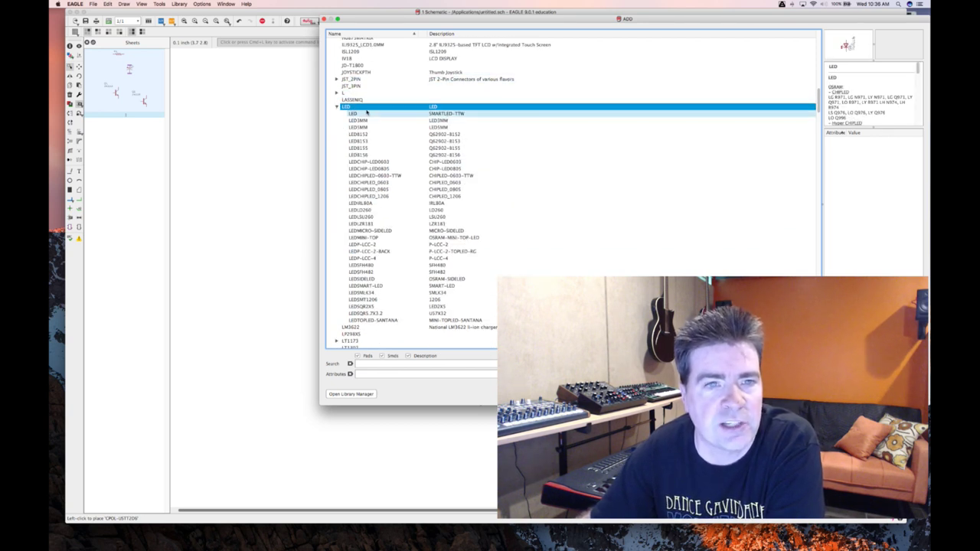
pyautogui.click(354, 113)
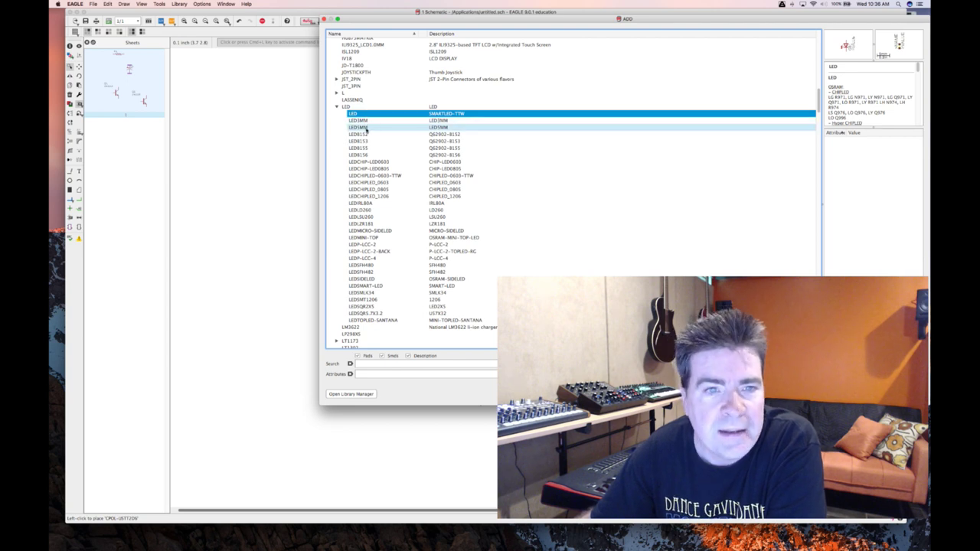
pyautogui.click(367, 127)
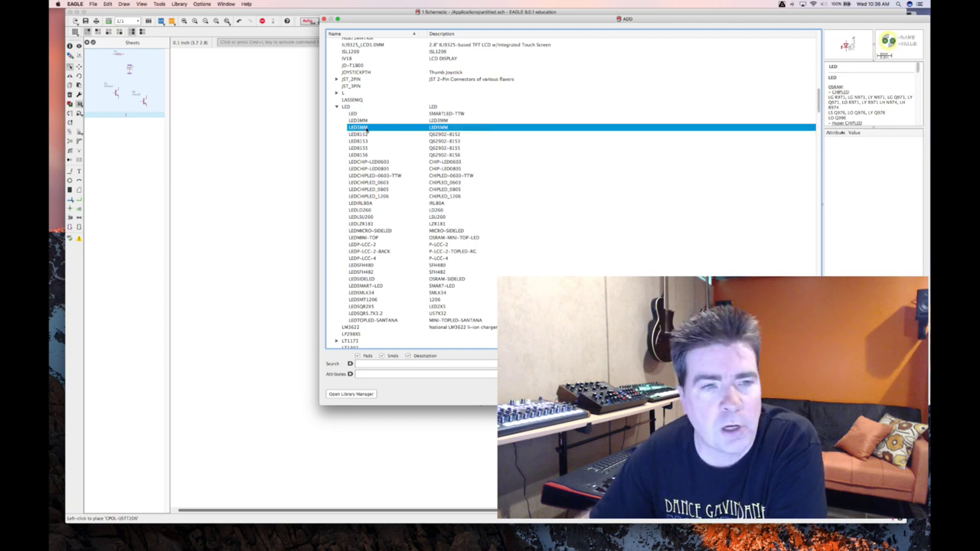
pyautogui.press('Return')
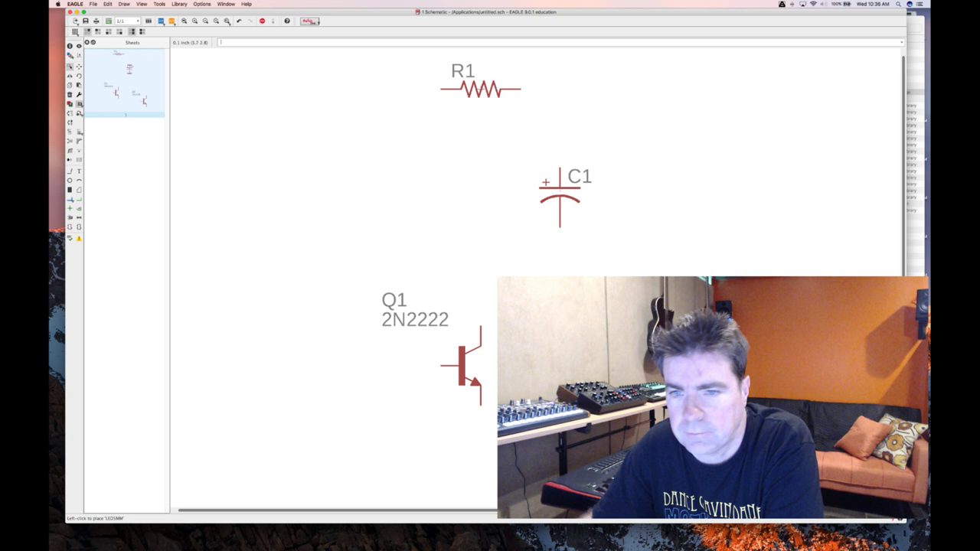
pyautogui.click(677, 198)
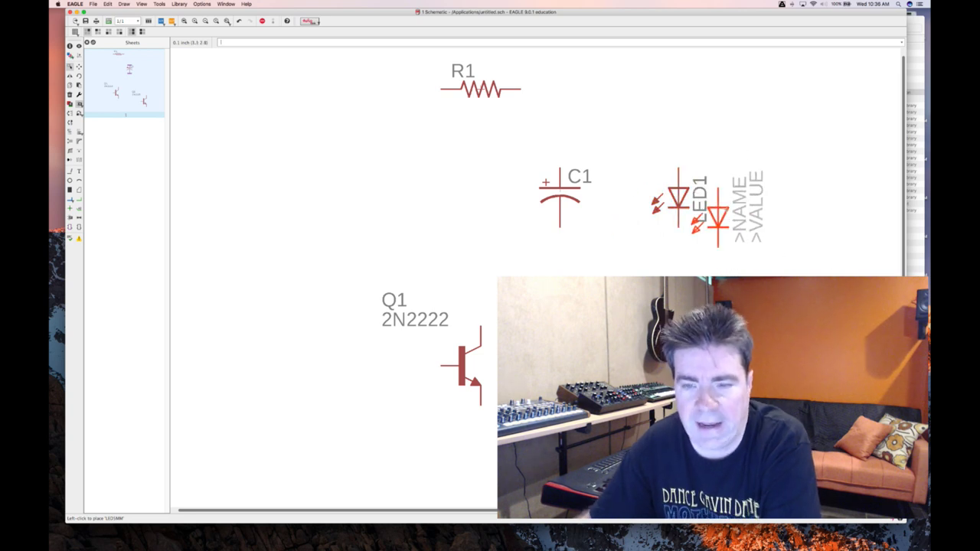